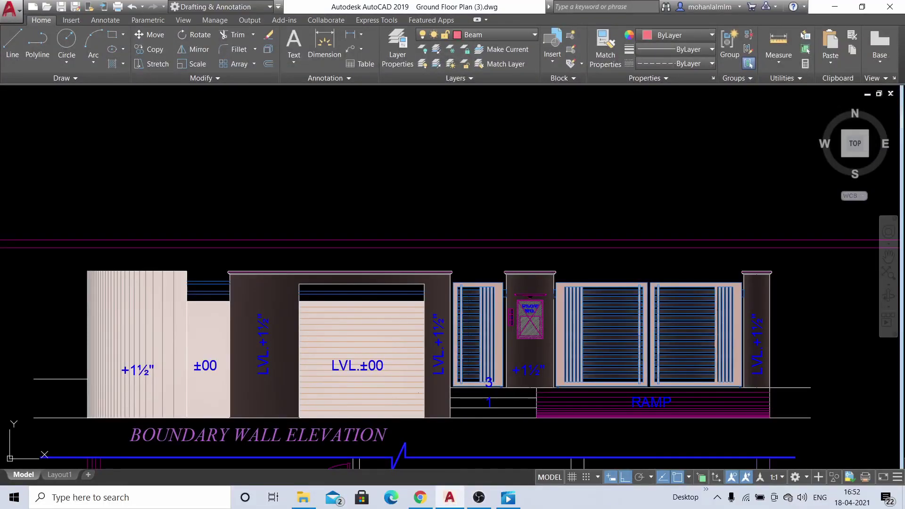
Zoom out to the sheet overview, then frame the bottom row of coloured front elevations.
scroll(481, 201, "down", 2)
scroll(469, 283, "down", 5)
scroll(482, 267, "down", 4)
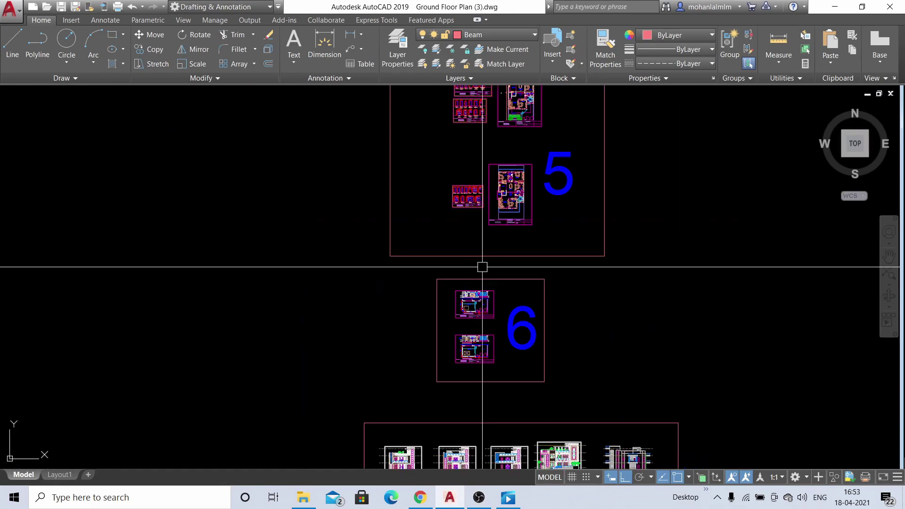
scroll(542, 275, "down", 7)
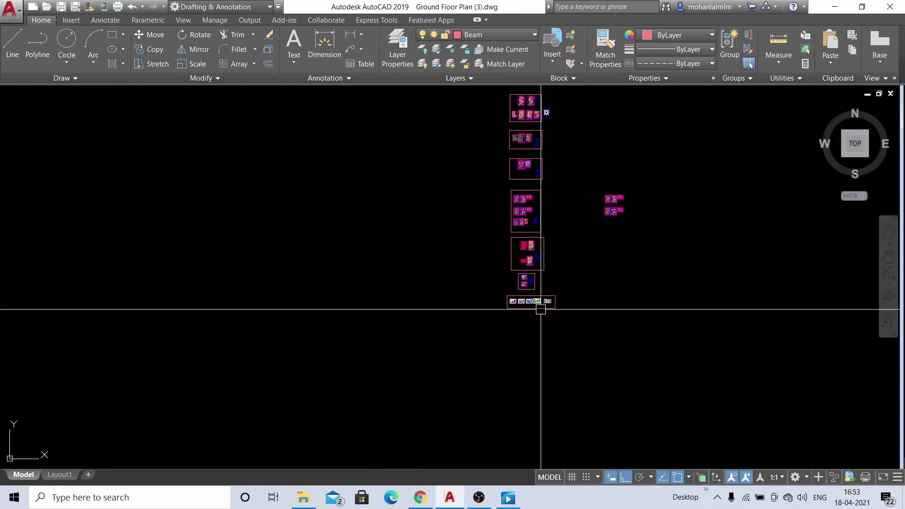
scroll(540, 310, "up", 4)
scroll(533, 290, "up", 2)
scroll(533, 292, "up", 4)
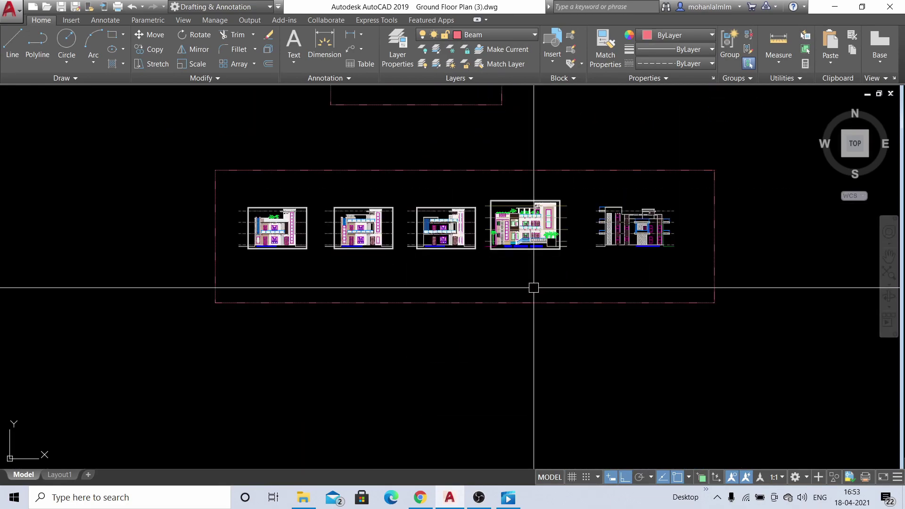
scroll(533, 288, "up", 2)
scroll(533, 278, "up", 2)
middle_click_drag(527, 250, 595, 337)
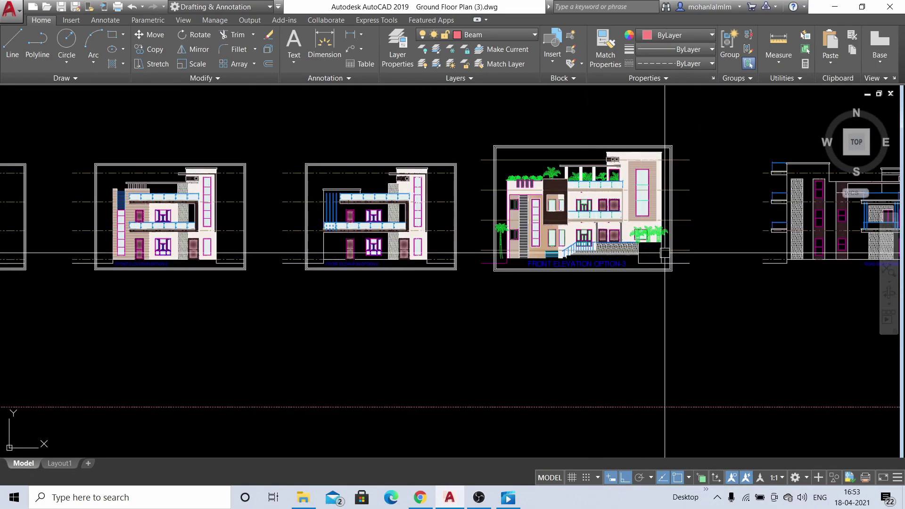
Zoom in on Front Elevation Option-3 and centre it so it fills the view.
scroll(699, 198, "up", 3)
scroll(678, 226, "down", 2)
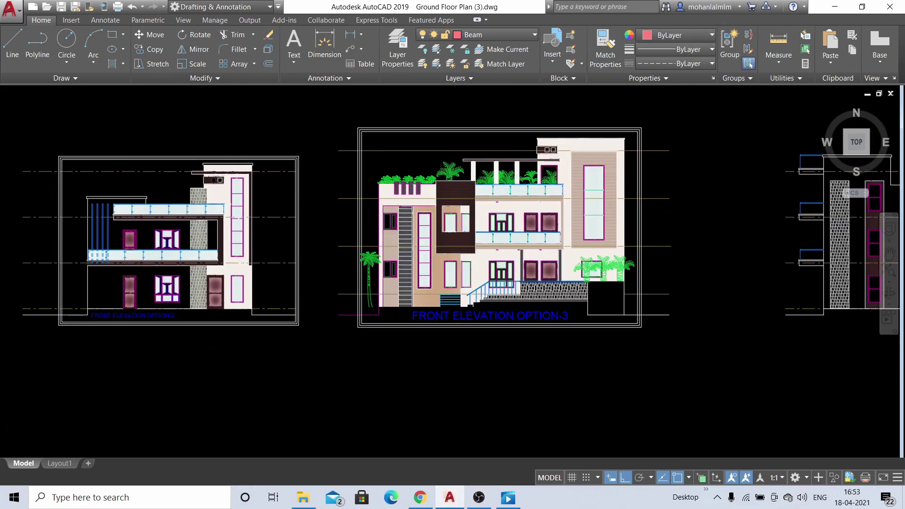
scroll(699, 161, "down", 2)
mouse_move(709, 156)
middle_mouse_down()
mouse_move(662, 289)
mouse_move(593, 226)
middle_mouse_up()
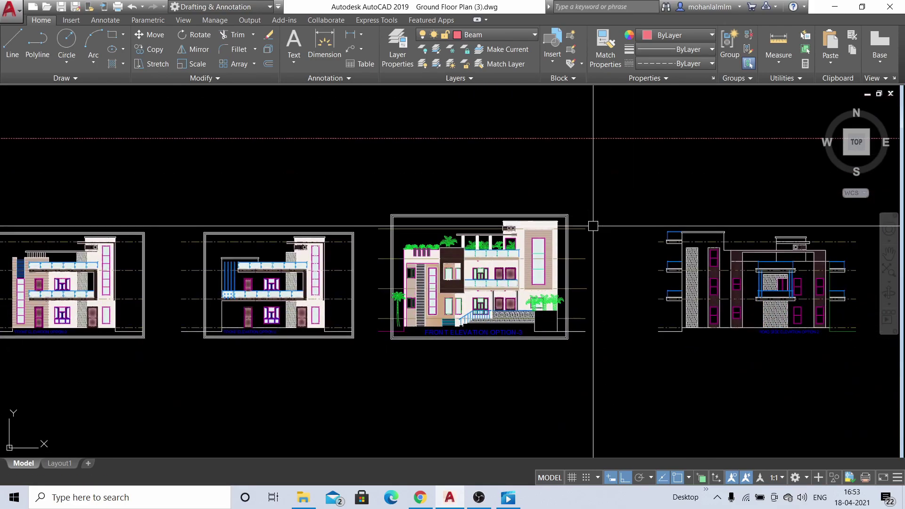
scroll(593, 226, "up", 2)
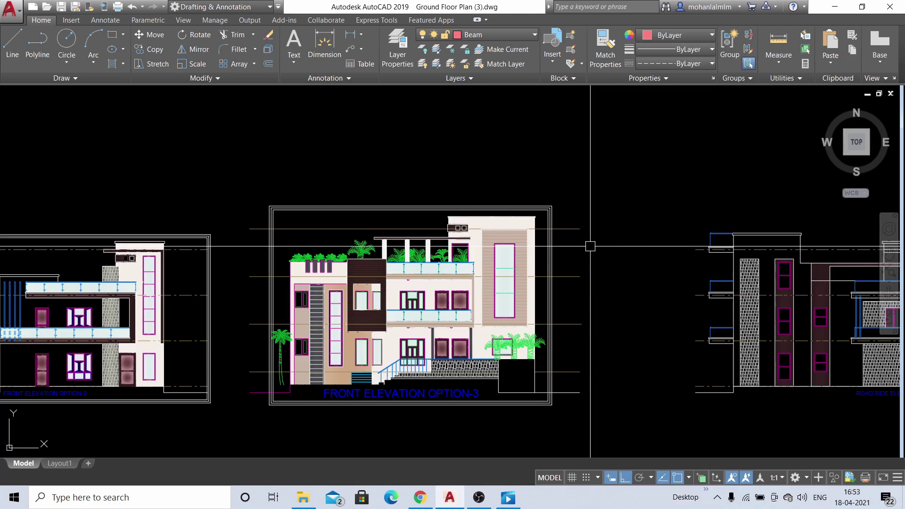
scroll(469, 321, "up", 2)
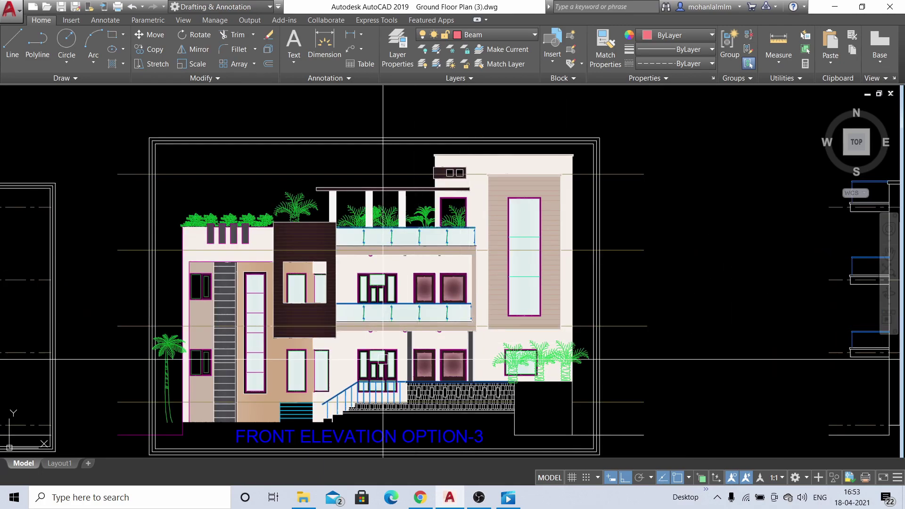
middle_click_drag(382, 359, 401, 335)
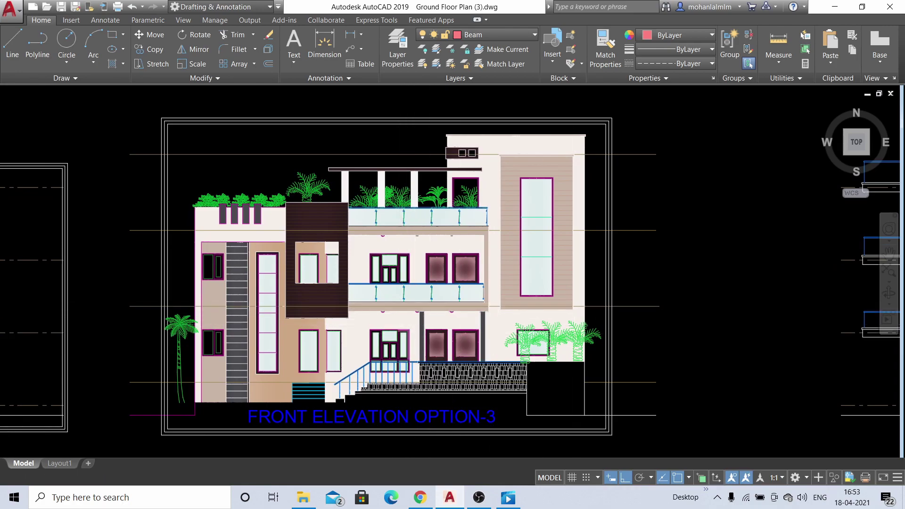
scroll(445, 306, "down", 7)
Zoom onto Front Elevation Option-1 and pan until its full border and title show.
scroll(160, 321, "up", 6)
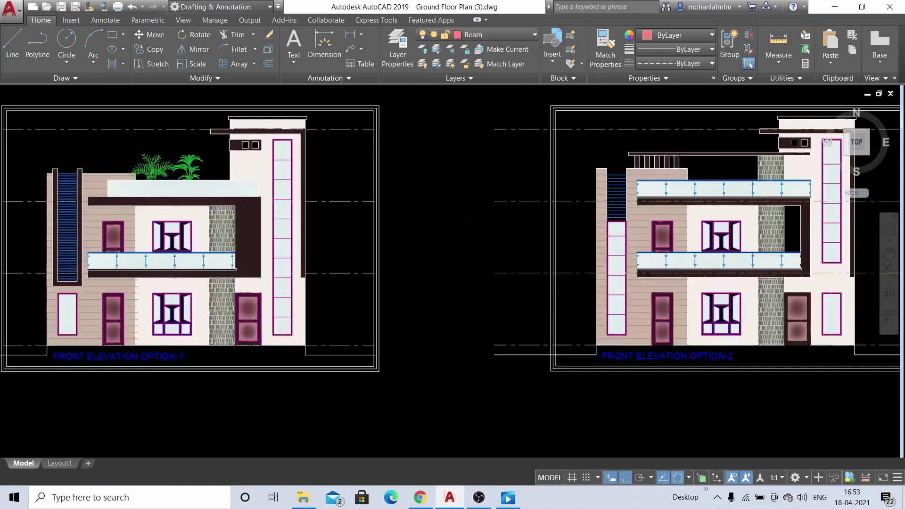
scroll(243, 363, "up", 3)
scroll(242, 364, "down", 2)
middle_click_drag(374, 415, 505, 468)
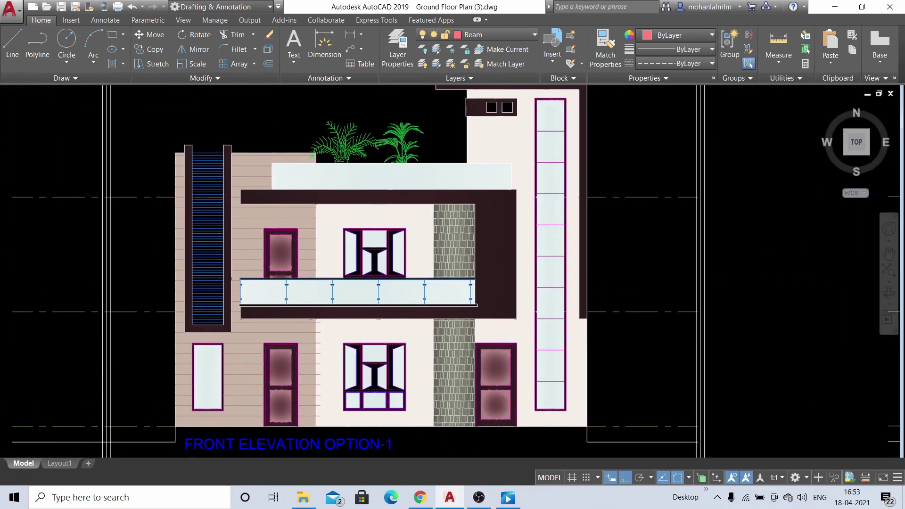
scroll(468, 324, "down", 2)
scroll(467, 320, "up", 2)
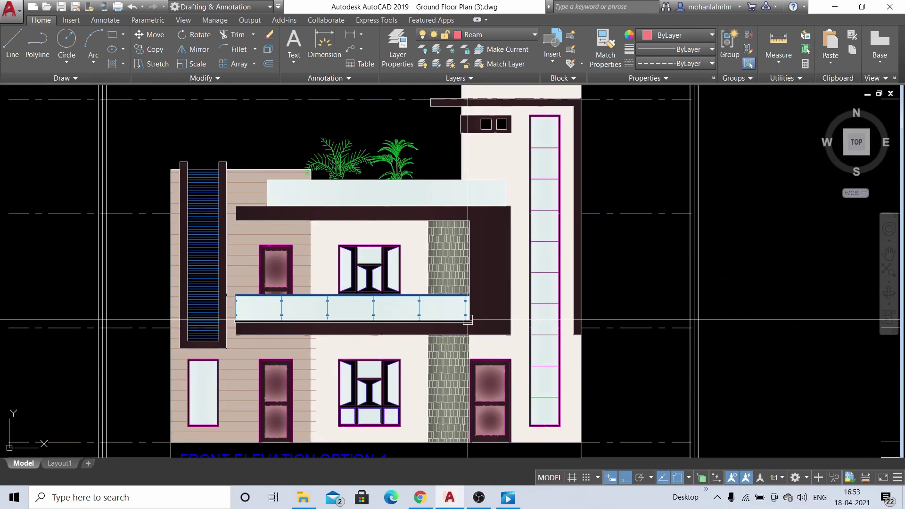
scroll(457, 366, "down", 2)
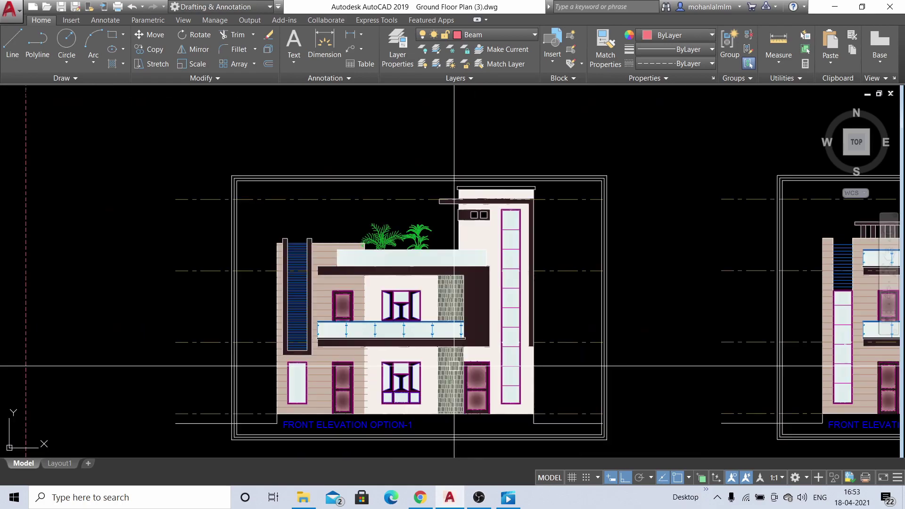
scroll(455, 366, "up", 2)
scroll(454, 365, "down", 2)
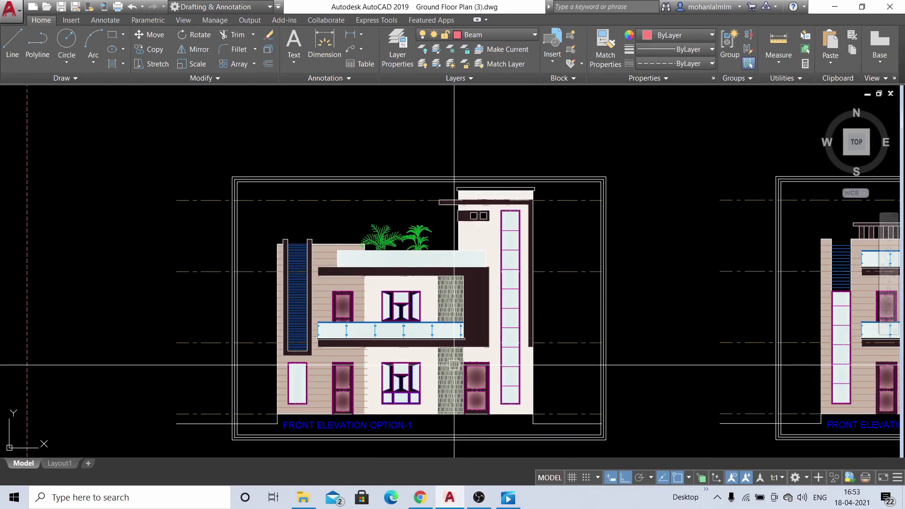
middle_click_drag(450, 323, 445, 309)
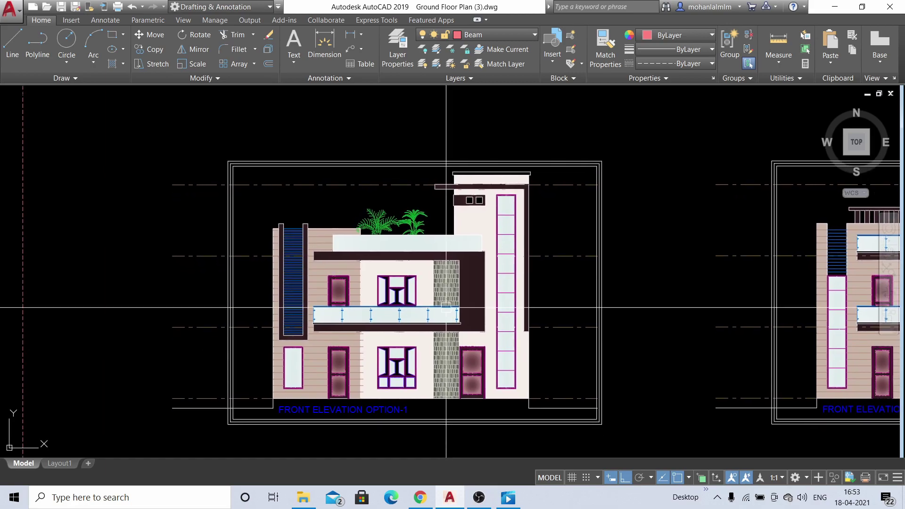
mouse_move(446, 326)
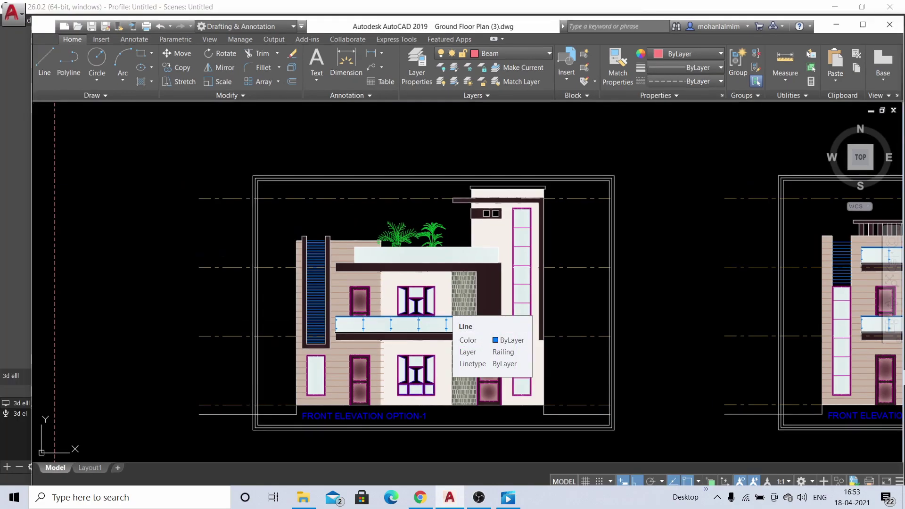
Turn on Clean Screen with Ctrl+0, then start and cancel the ZOOM command.
key("ctrl+0")
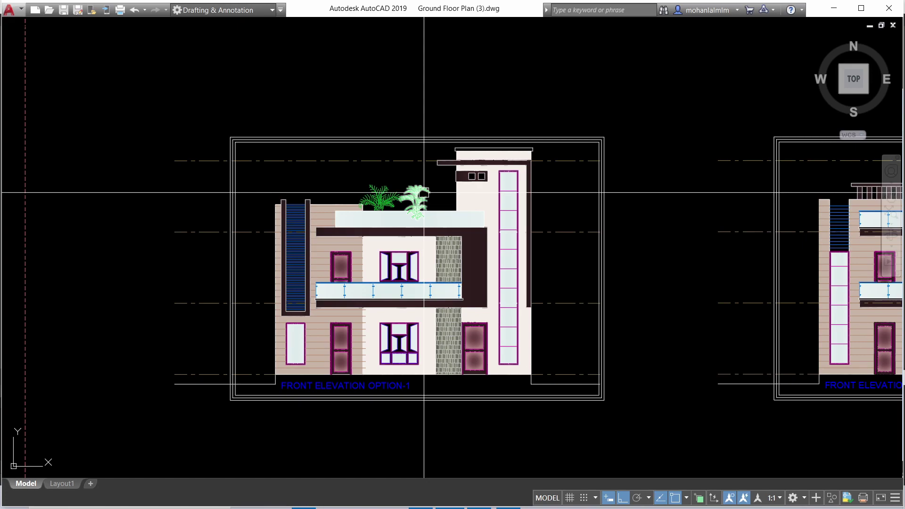
type("z")
key("Return")
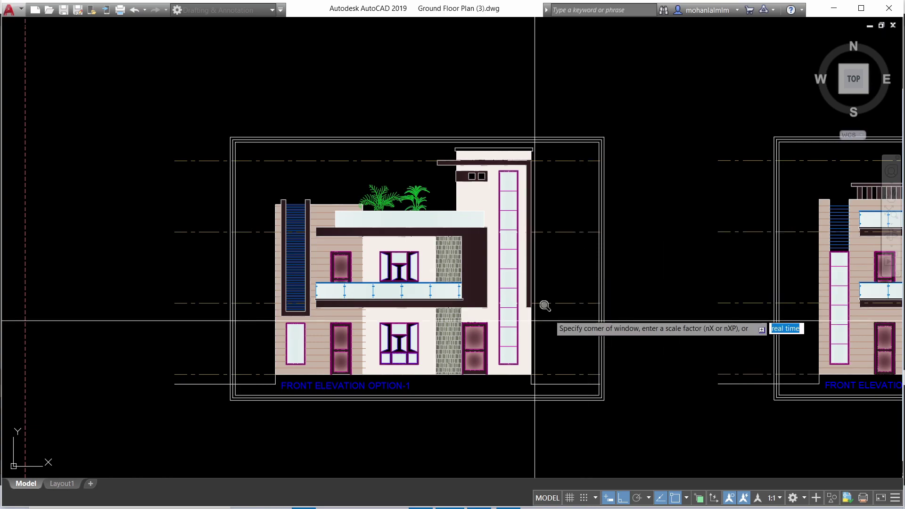
key("Escape")
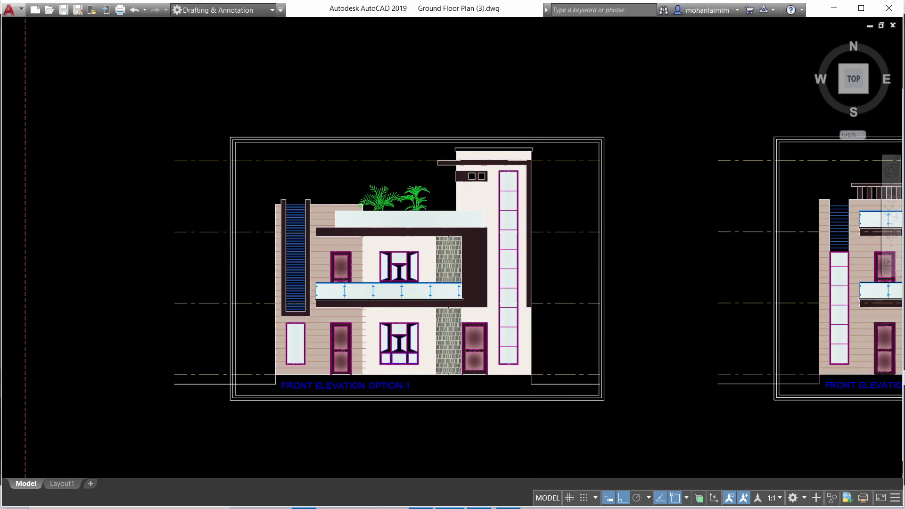
Zoom to show the first three front elevation options side by side, then restore the full interface.
scroll(173, 426, "down", 2)
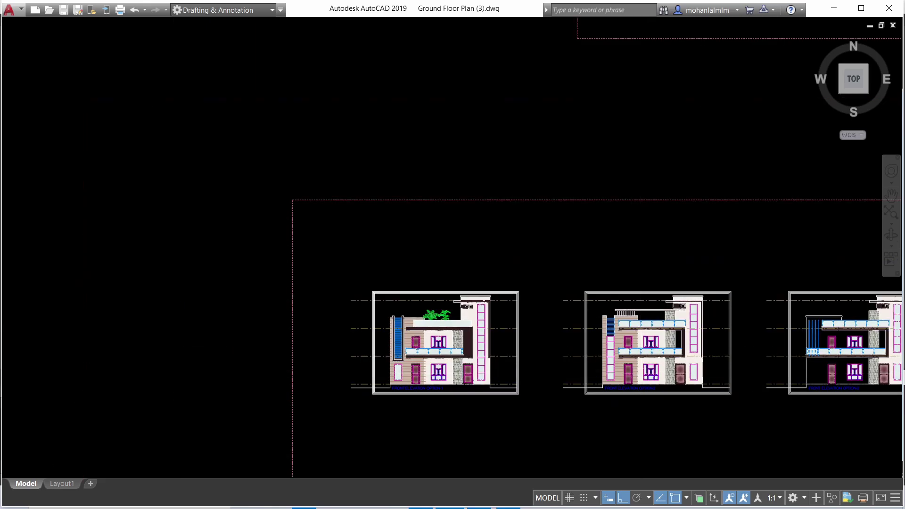
scroll(646, 365, "down", 2)
scroll(639, 374, "down", 2)
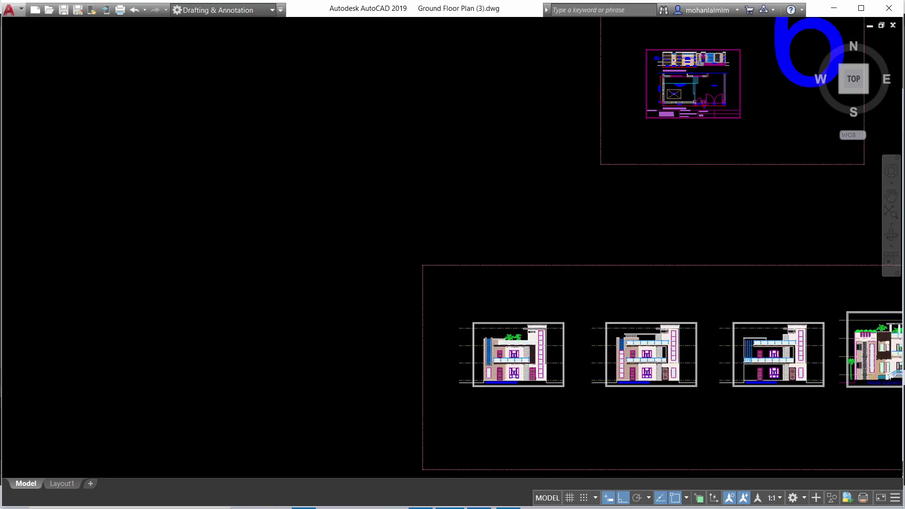
scroll(631, 368, "down", 2)
scroll(695, 393, "up", 2)
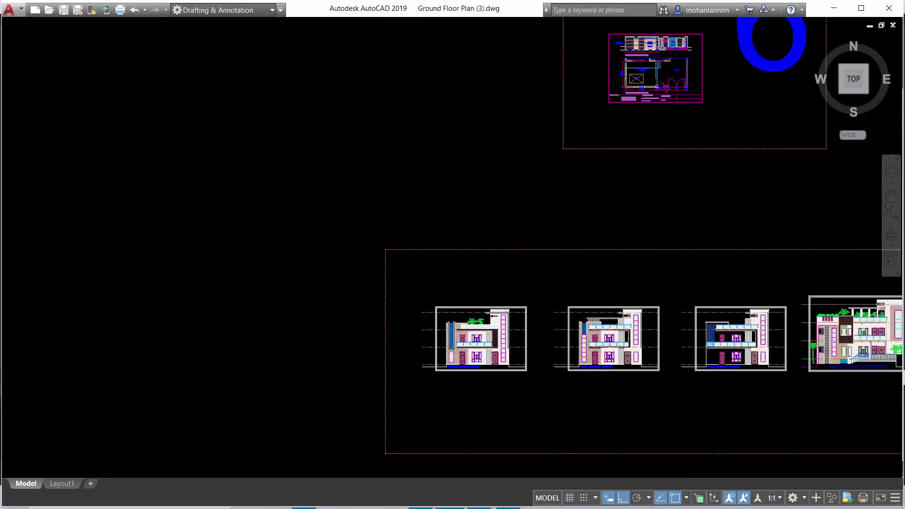
scroll(698, 403, "up", 2)
scroll(701, 405, "up", 2)
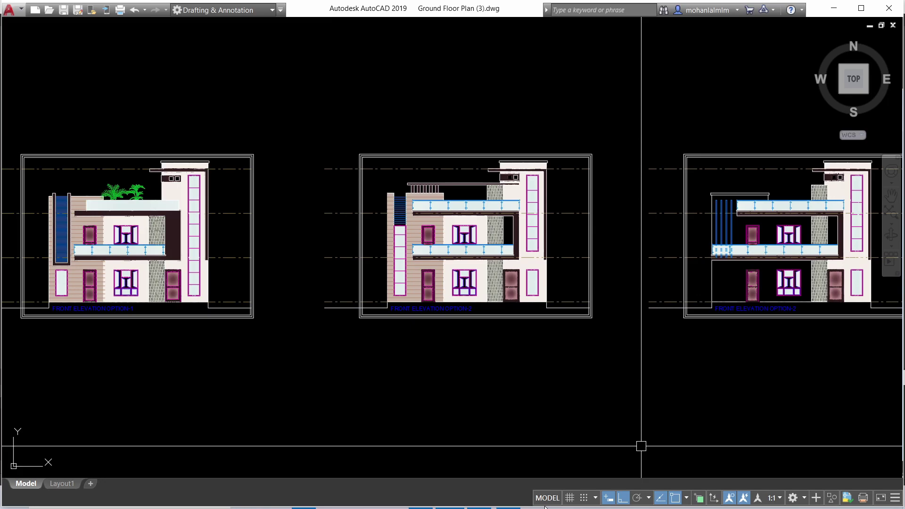
key("super+Up")
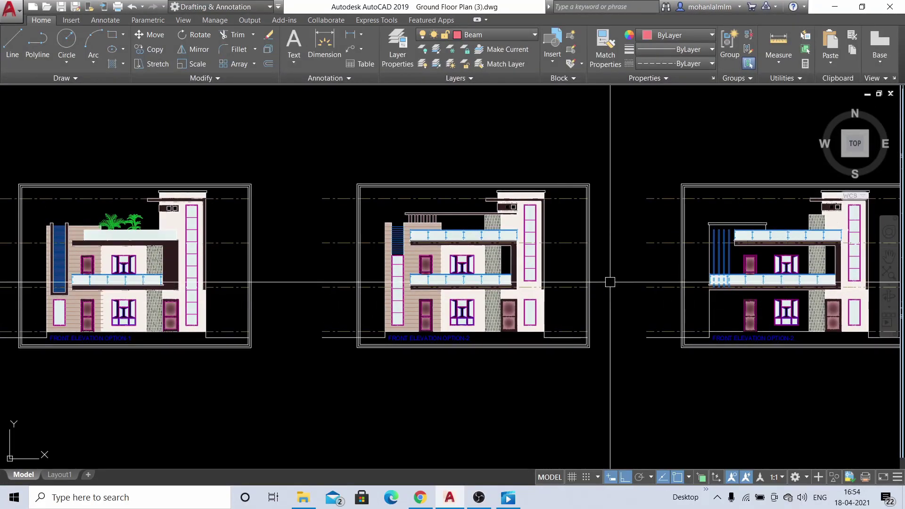
Zoom and pan across the Front Elevation Option-2 drawings to inspect their details.
scroll(613, 278, "up", 2)
scroll(620, 271, "up", 1)
scroll(613, 273, "down", 1)
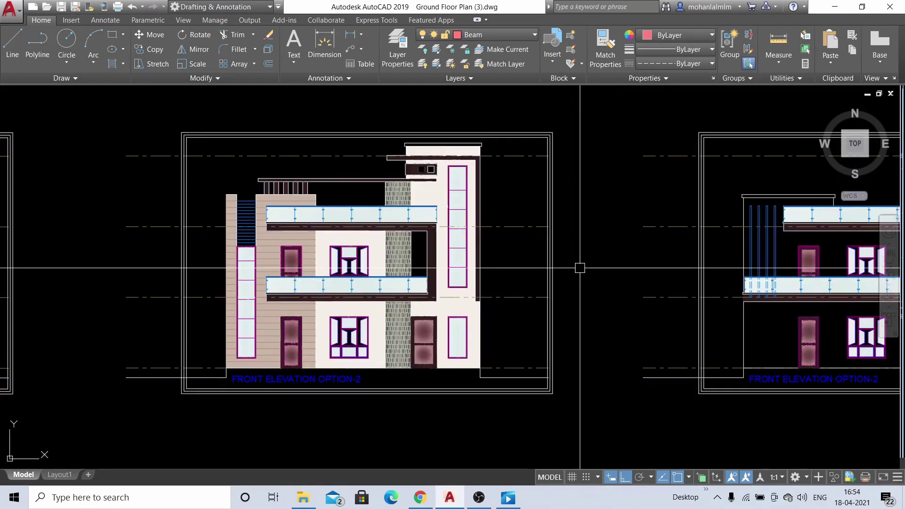
middle_click_drag(580, 267, 612, 313)
scroll(546, 300, "up", 2)
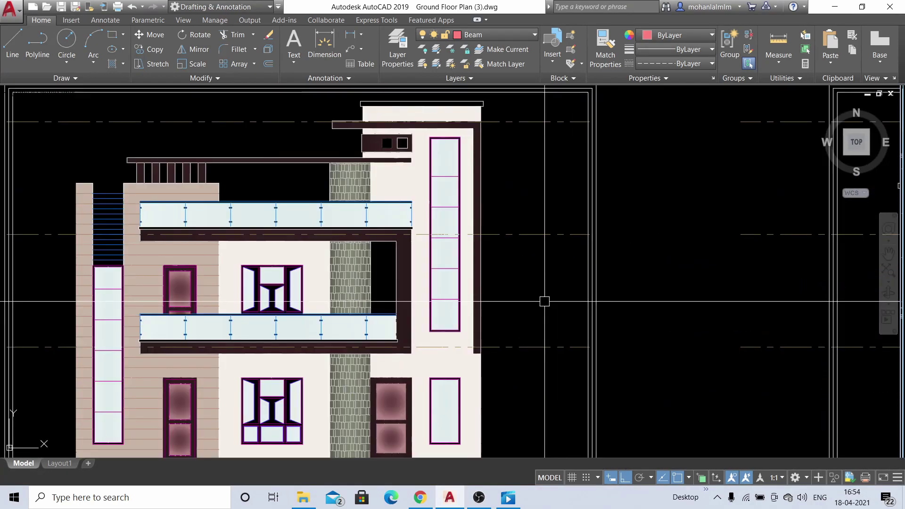
scroll(544, 301, "down", 2)
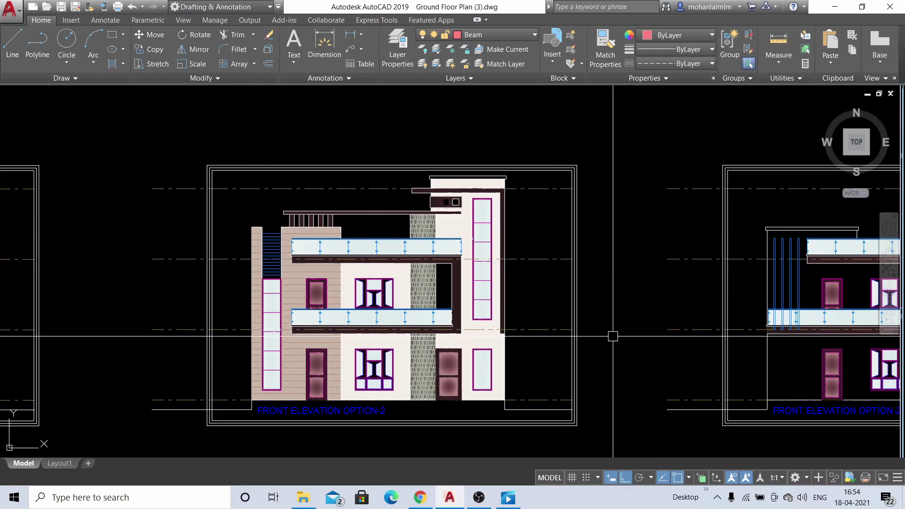
middle_click_drag(610, 333, 588, 338)
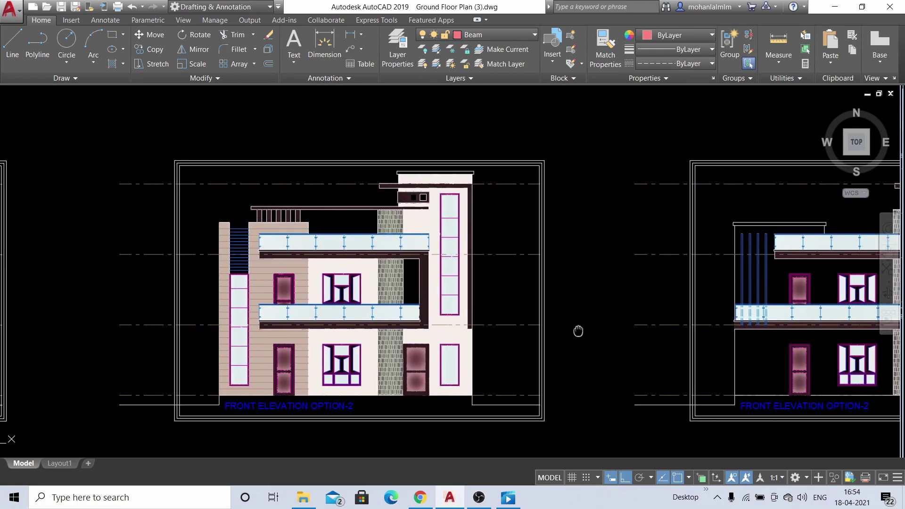
scroll(588, 338, "up", 2)
scroll(586, 339, "down", 3)
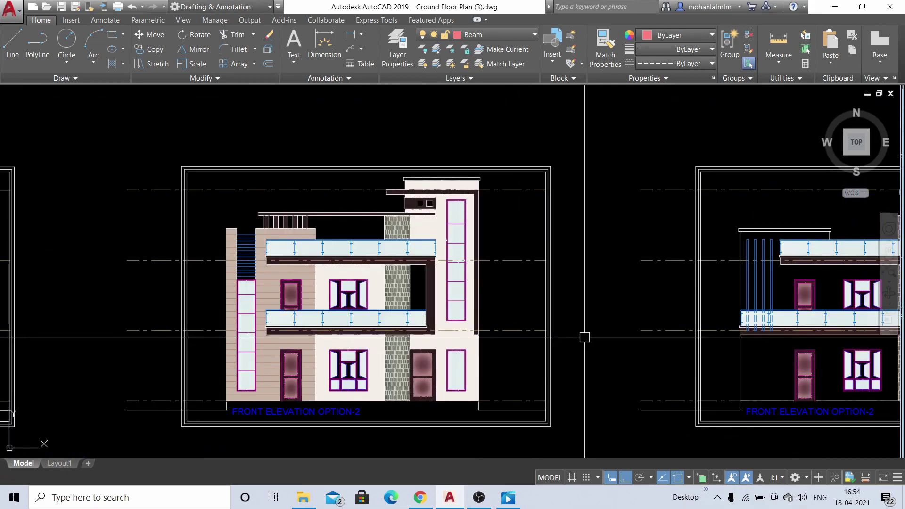
Re-centre the front elevations and bring Front Elevation Option-3 to the centre.
middle_click_drag(581, 338, 174, 309)
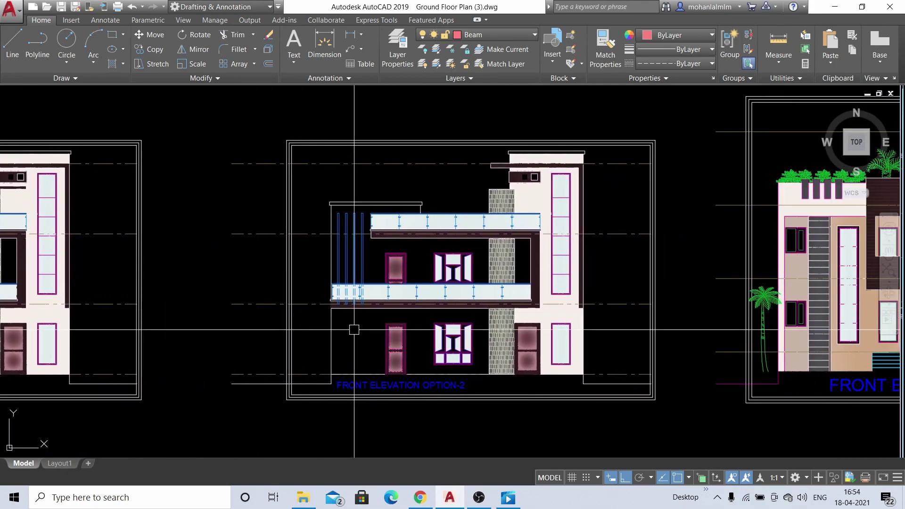
scroll(355, 329, "up", 2)
scroll(356, 331, "down", 2)
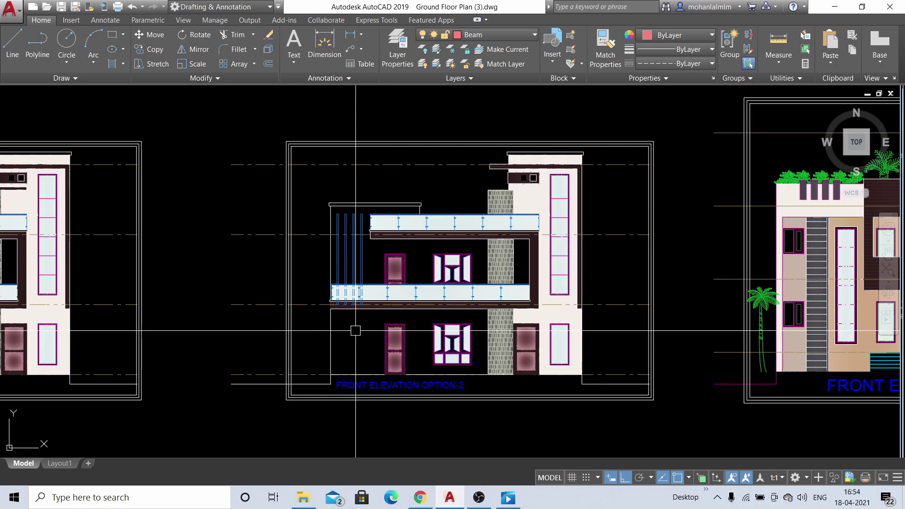
scroll(355, 330, "up", 2)
scroll(355, 330, "down", 2)
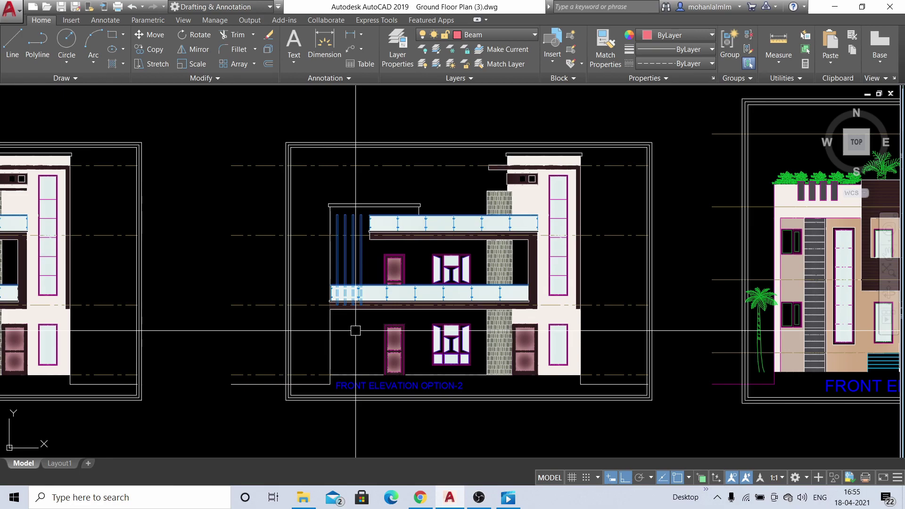
scroll(355, 331, "up", 2)
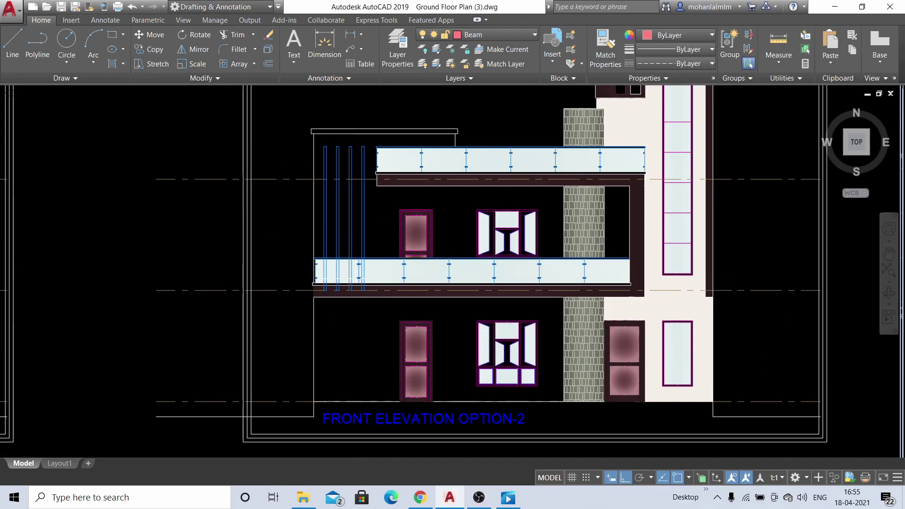
scroll(355, 342, "down", 2)
middle_click_drag(355, 343, 323, 345)
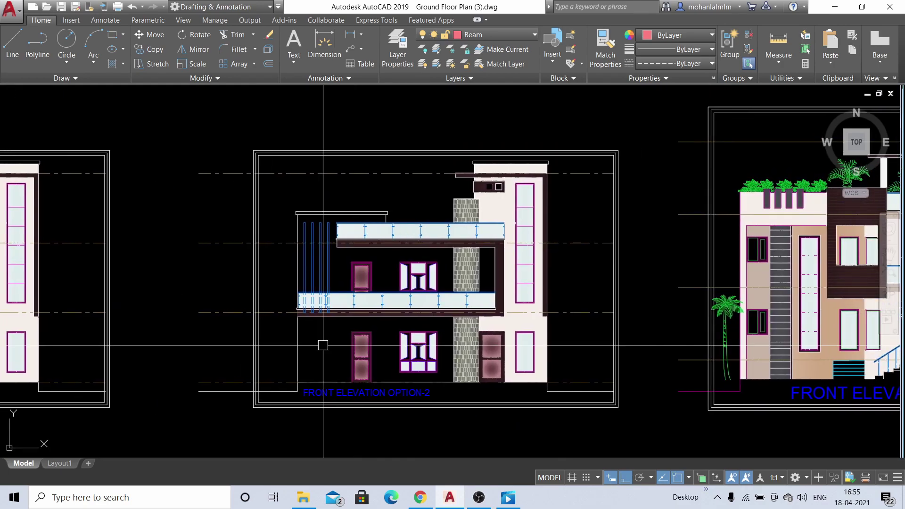
scroll(323, 345, "down", 4)
middle_click_drag(636, 283, 460, 285)
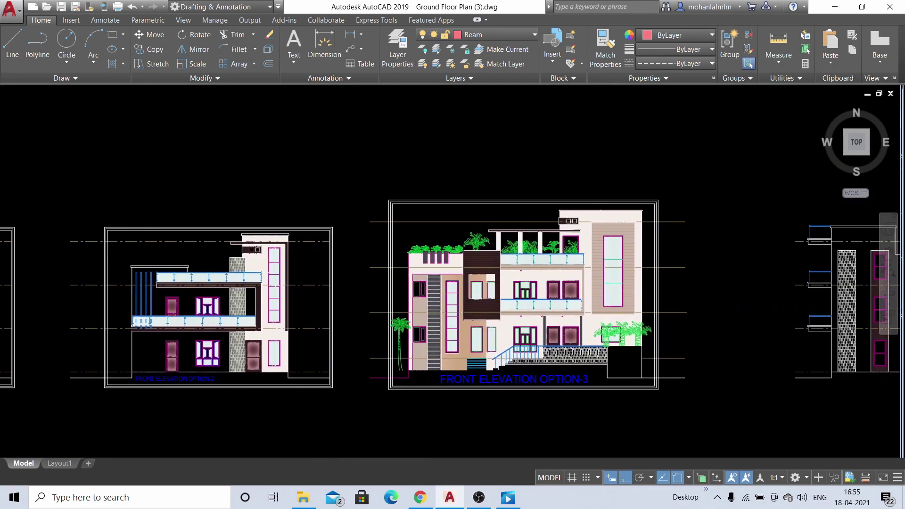
scroll(579, 326, "up", 2)
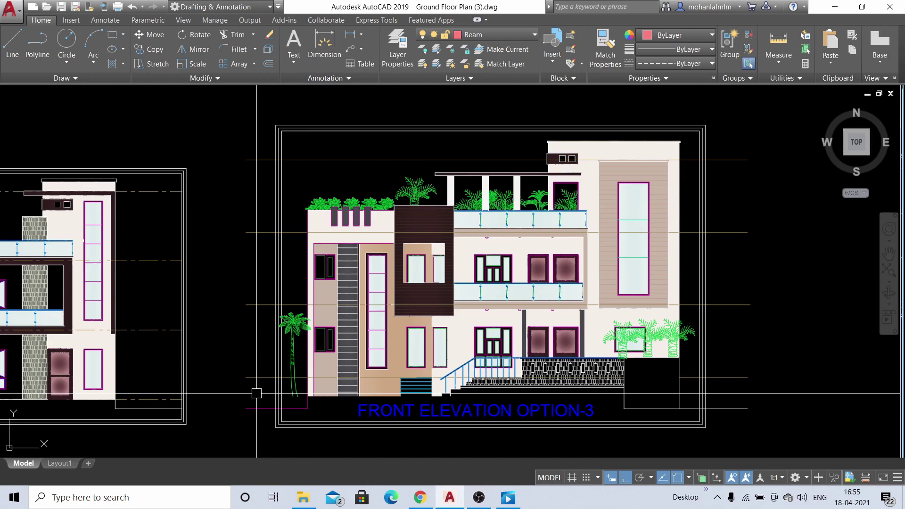
scroll(390, 190, "up", 1)
scroll(278, 150, "up", 1)
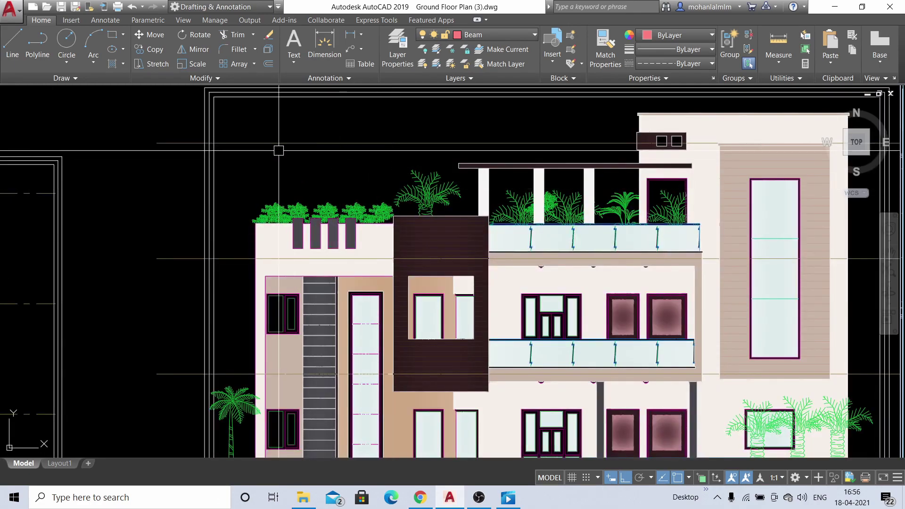
scroll(279, 150, "down", 2)
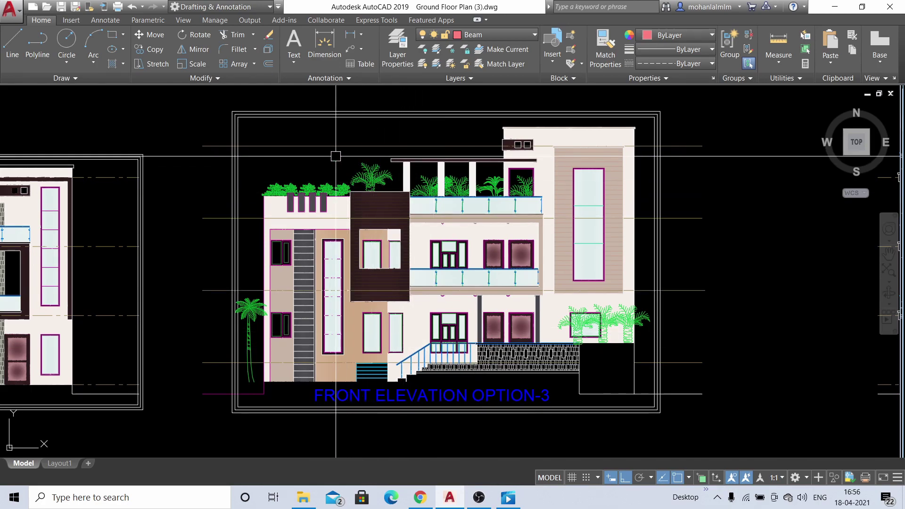
scroll(335, 156, "down", 4)
scroll(338, 159, "up", 2)
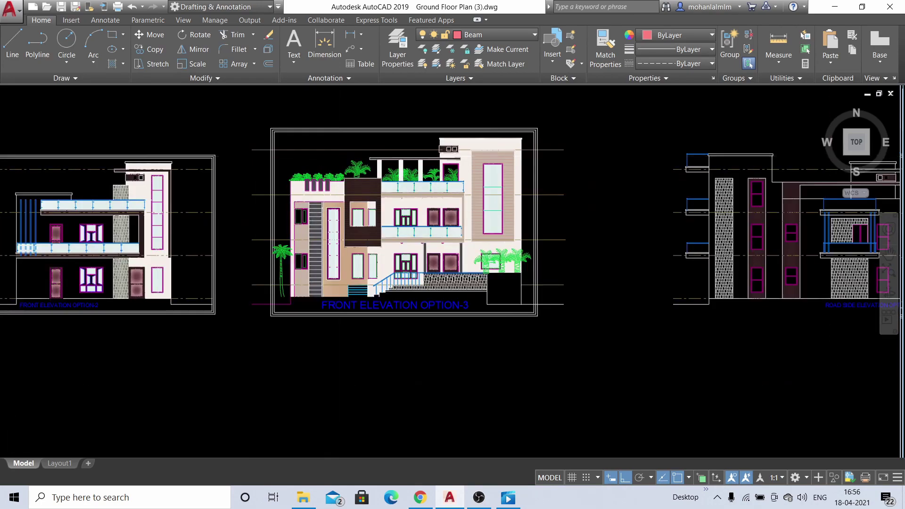
scroll(348, 159, "up", 2)
Zoom in close on the stone-column Road Side Elevation Option-2.
scroll(338, 159, "down", 6)
scroll(536, 162, "up", 2)
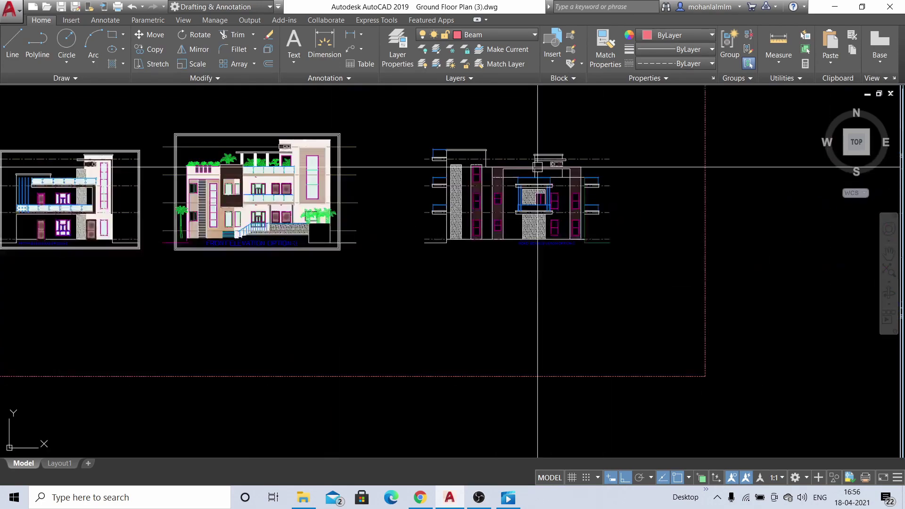
scroll(538, 165, "up", 2)
scroll(537, 167, "up", 3)
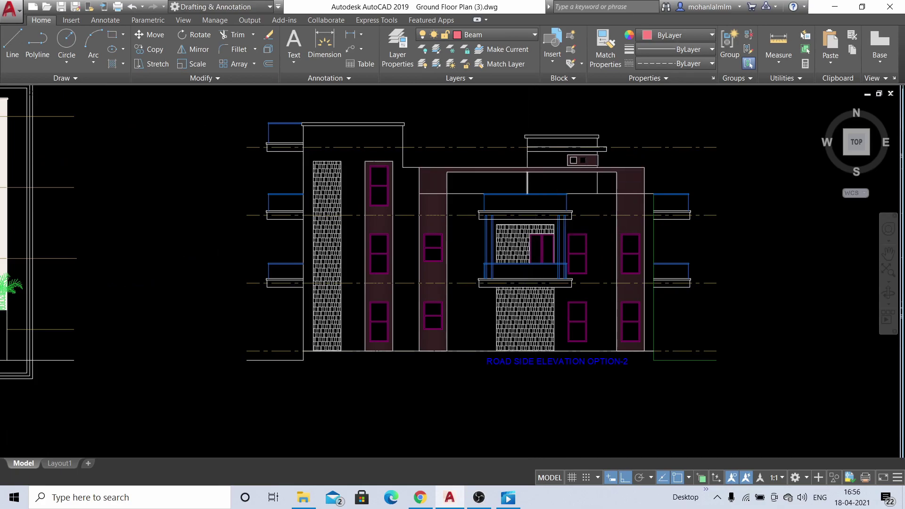
scroll(523, 177, "up", 2)
scroll(523, 177, "down", 2)
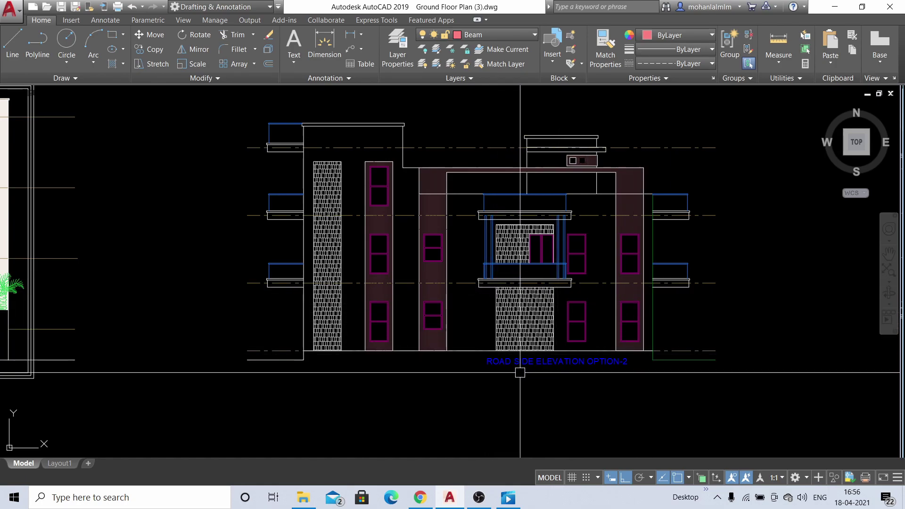
middle_click_drag(468, 241, 474, 281)
Pan back to bring Front Elevation Option-3 into view.
scroll(474, 282, "up", 2)
scroll(476, 262, "down", 2)
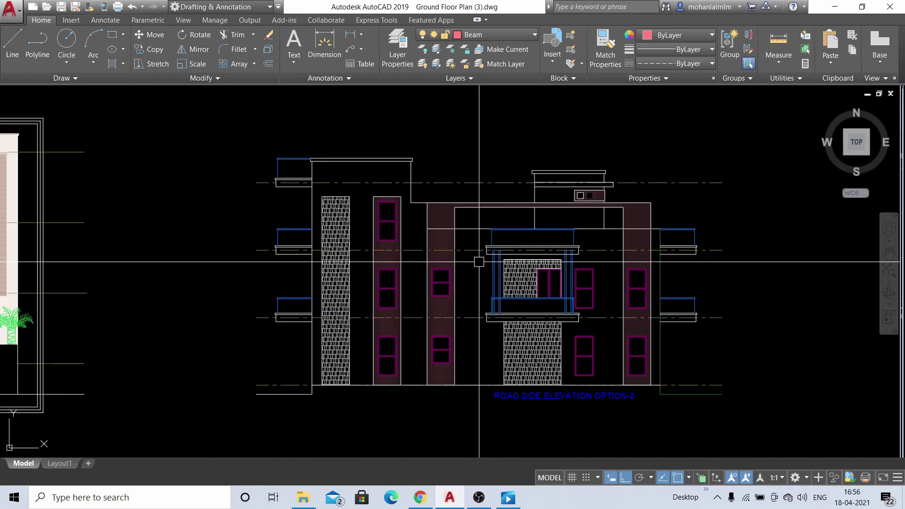
middle_click_drag(271, 274, 701, 267)
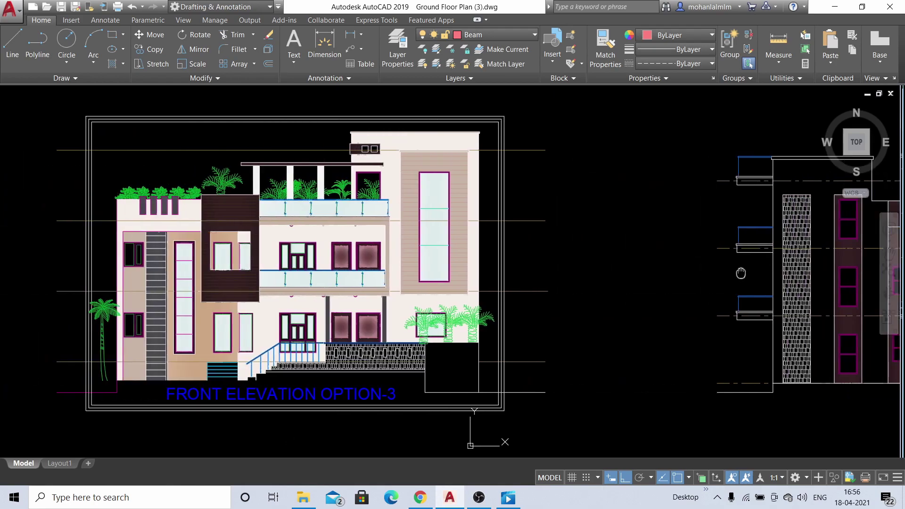
Pan left past Options 3 and 2, then zoom to enlarge and centre Front Elevation Option-1.
middle_click_drag(574, 253, 703, 260)
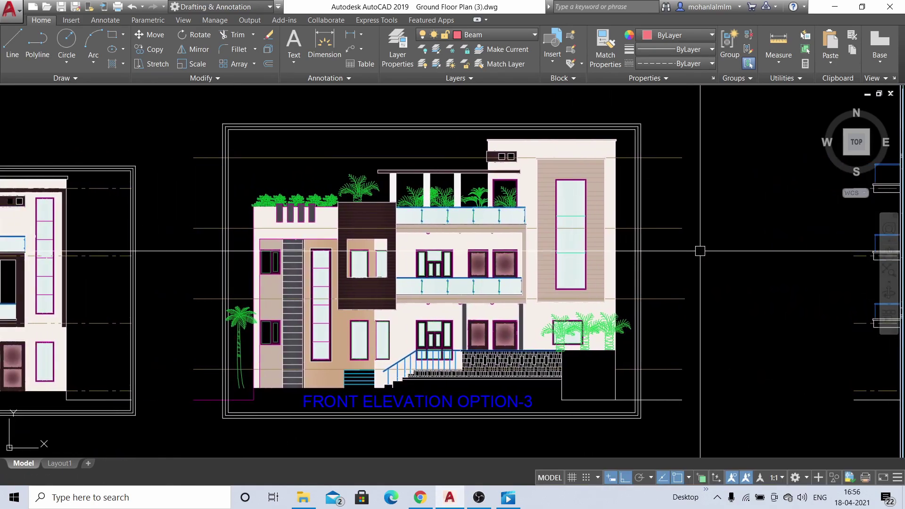
middle_click_drag(679, 213, 818, 204)
middle_click_drag(318, 258, 699, 254)
scroll(697, 255, "down", 2)
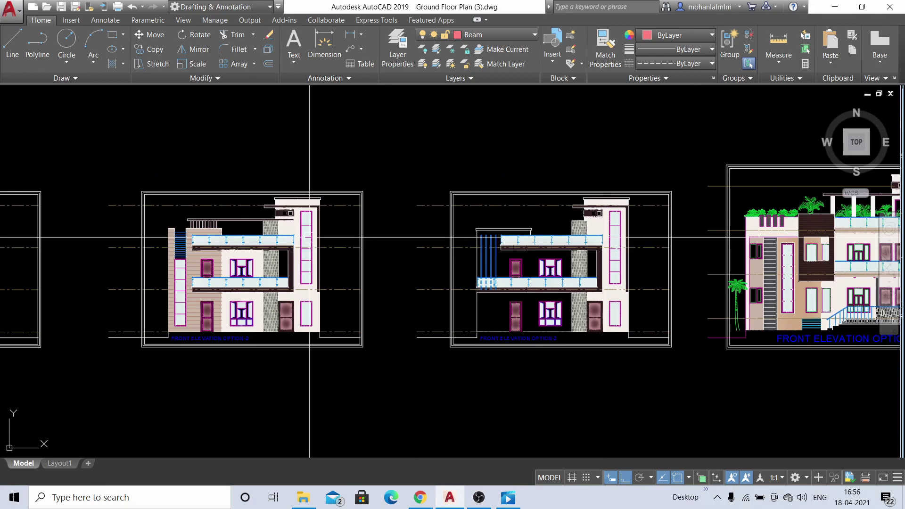
scroll(365, 238, "up", 1)
mouse_move(366, 238)
middle_mouse_down()
mouse_move(582, 239)
mouse_move(733, 225)
middle_mouse_up()
scroll(143, 258, "down", 3)
scroll(194, 258, "up", 2)
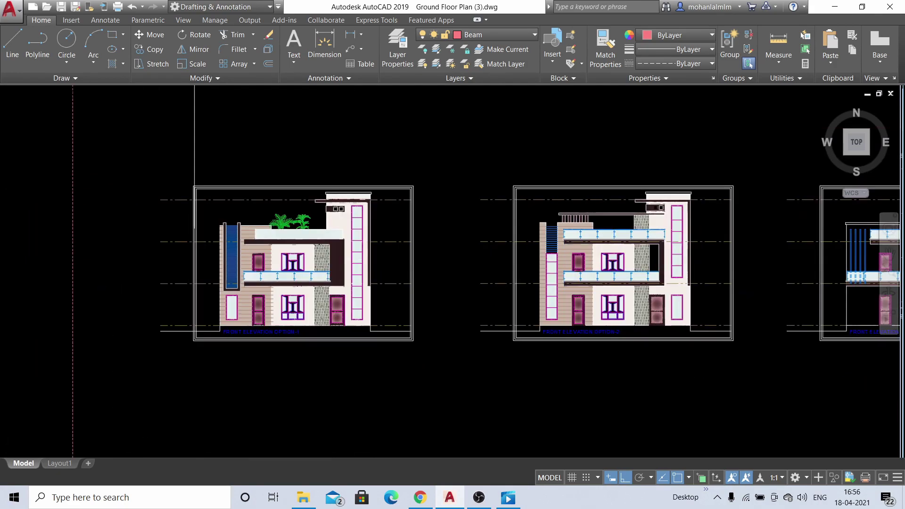
scroll(200, 260, "up", 1)
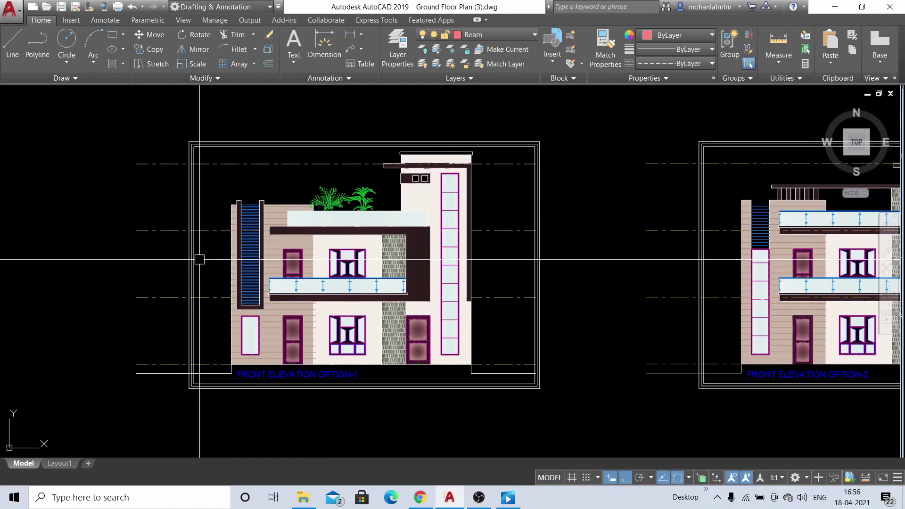